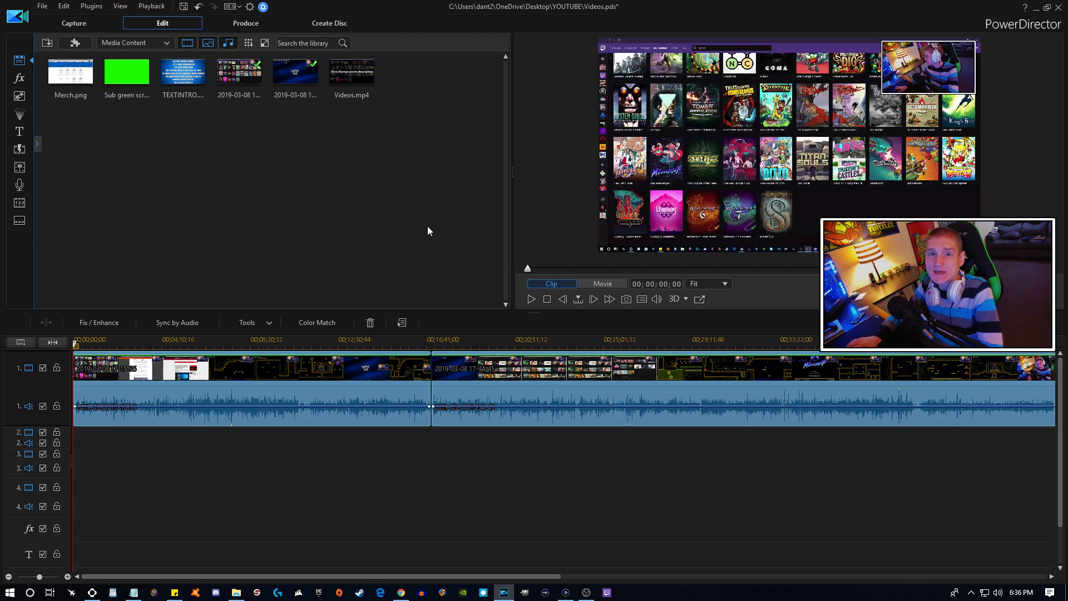
Browse the effect, picture-in-picture object, particle and title libraries to see what they offer.
click(20, 78)
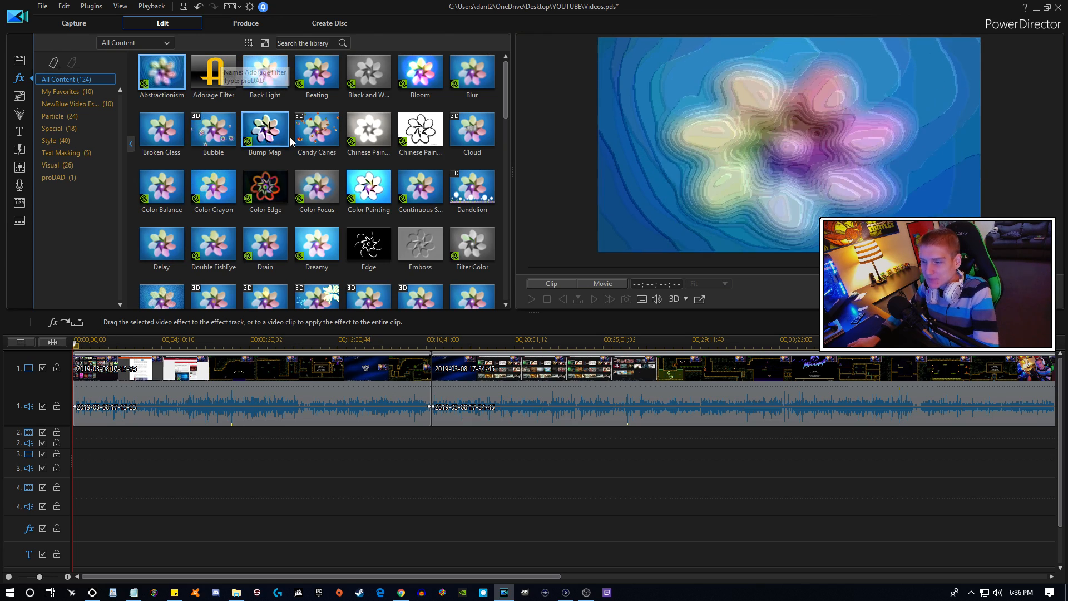
scroll(355, 195, down, 5)
scroll(355, 195, down, 8)
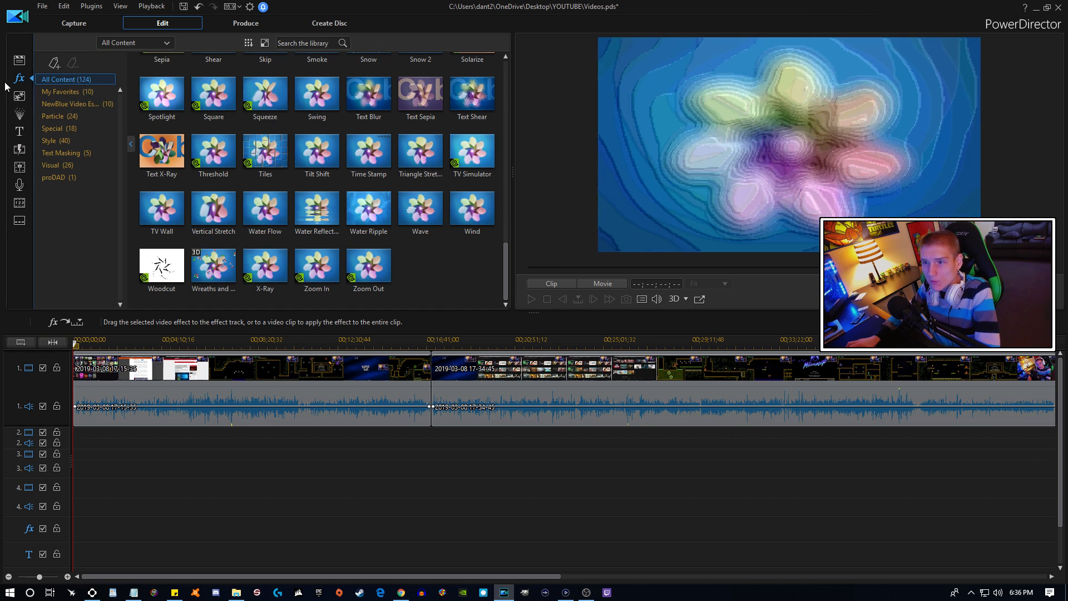
click(20, 97)
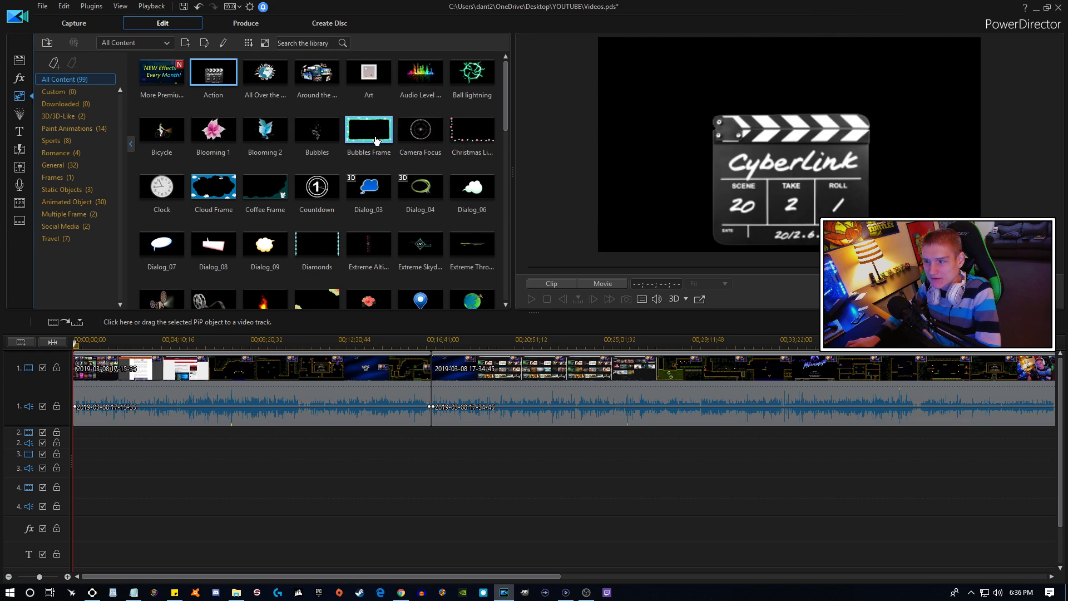
scroll(411, 139, down, 10)
scroll(389, 183, down, 1)
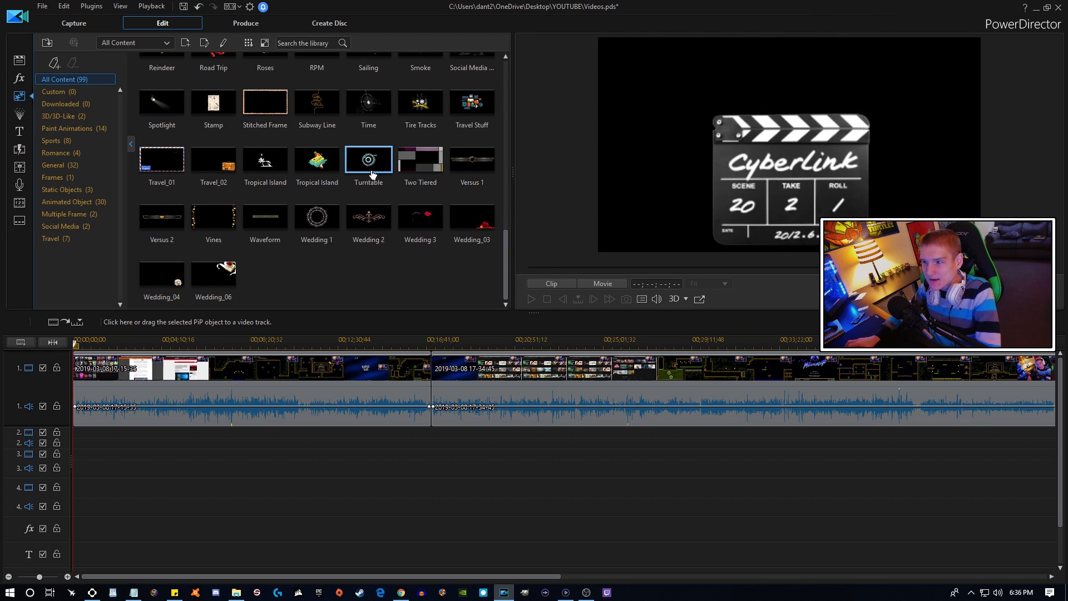
click(19, 113)
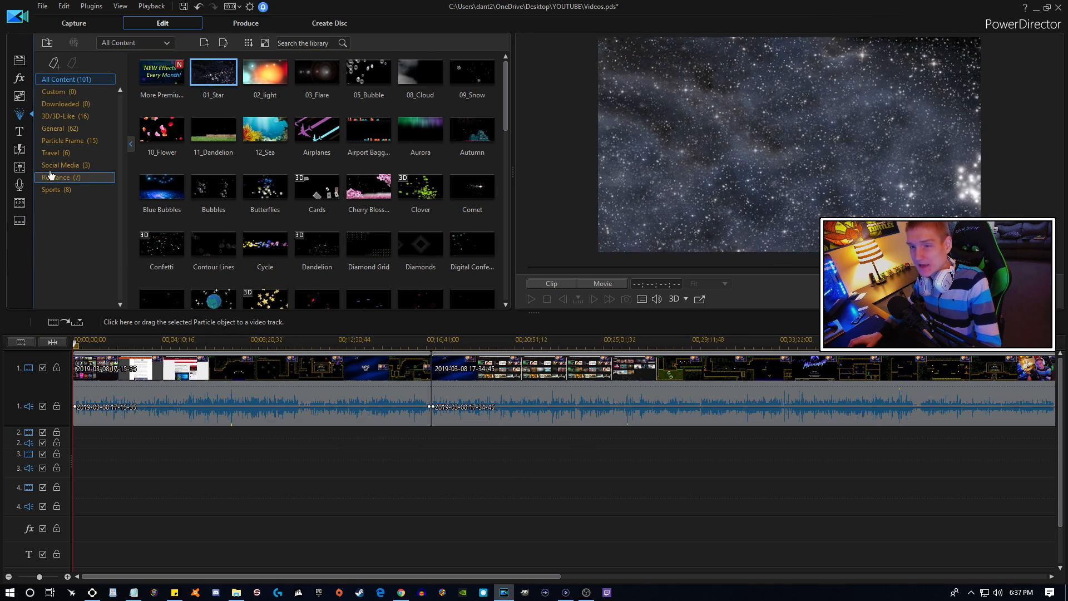
click(20, 133)
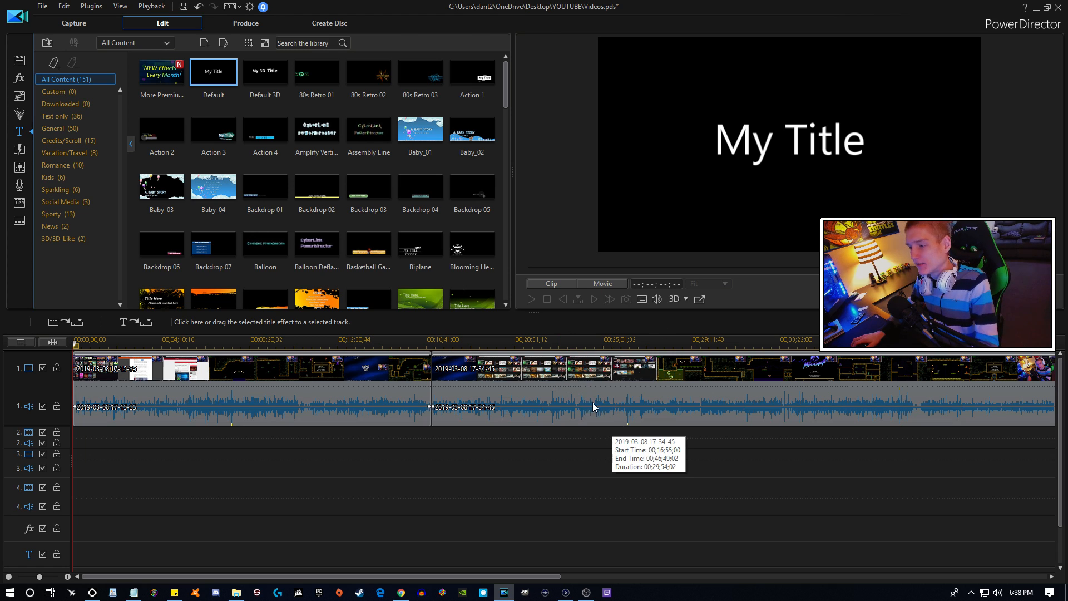
Move the second recording to track 3 overlapping the first recording's end, and return it to track 1 directly behind the first.
drag(568, 396, 544, 474)
drag(428, 472, 428, 473)
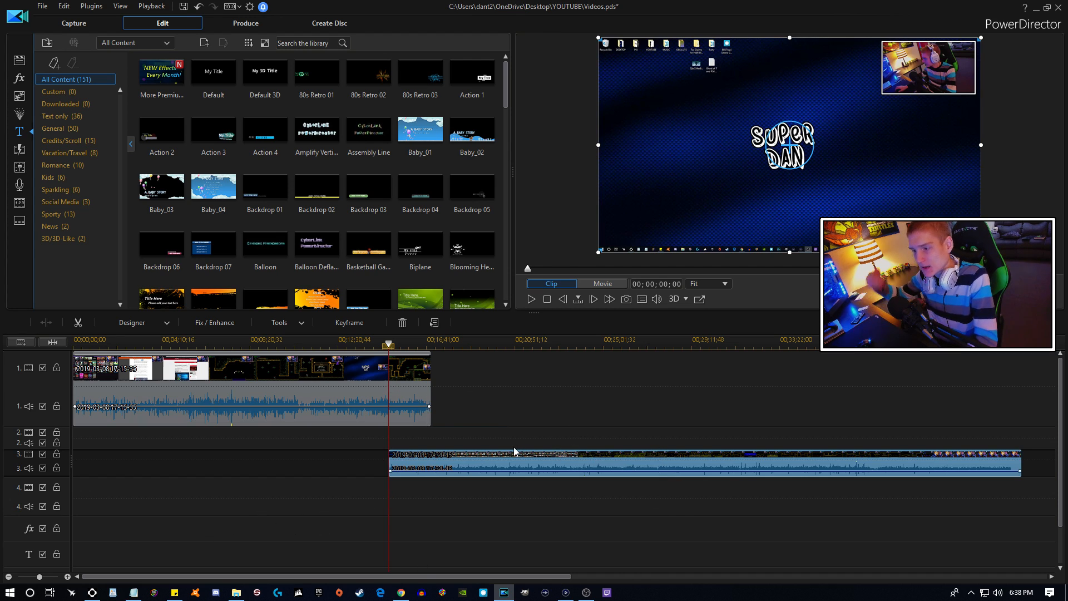
click(411, 401)
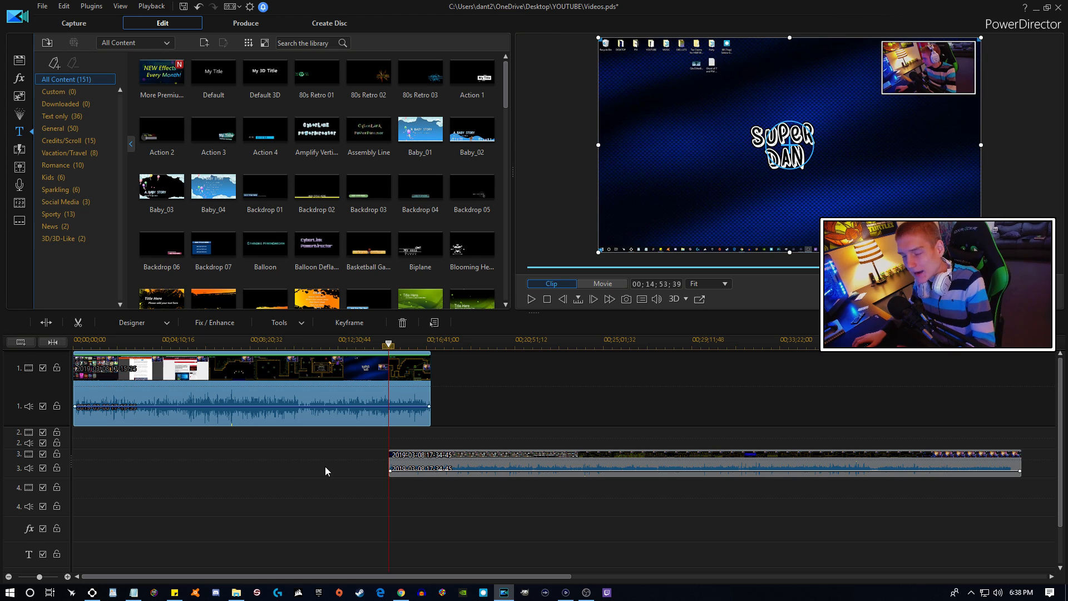
drag(470, 456, 542, 431)
drag(519, 356, 524, 356)
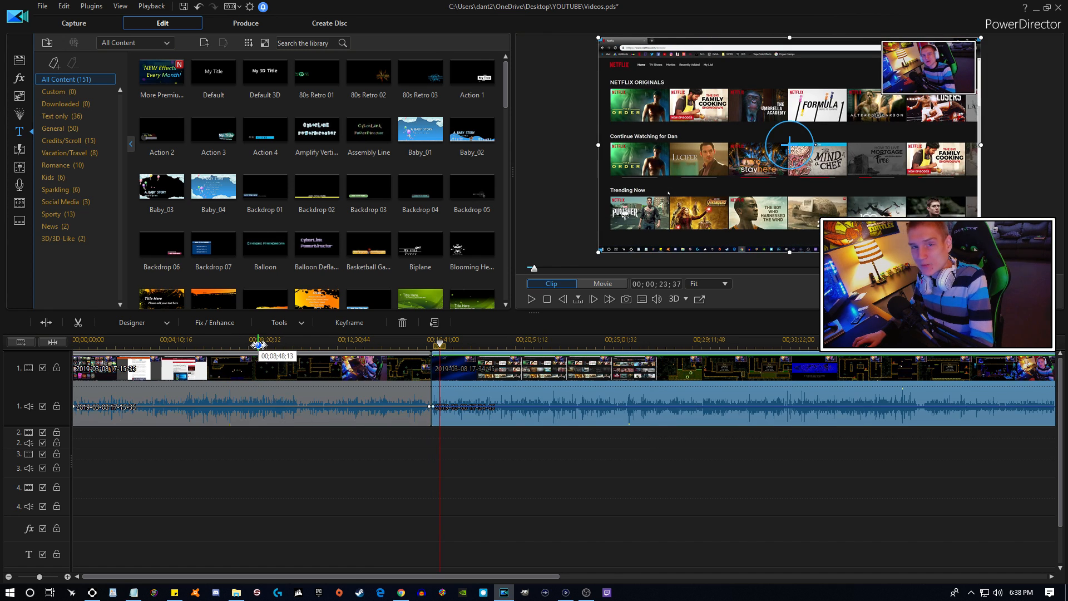
Preview the first recording from about 00;08;13 for several seconds, and clear the clip selection.
click(245, 346)
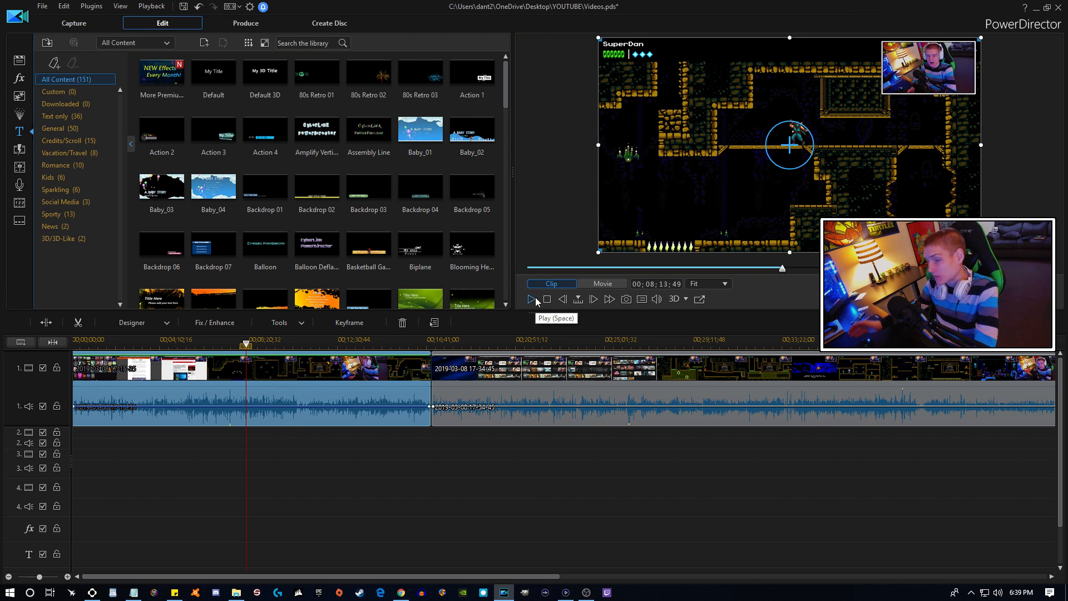
click(531, 298)
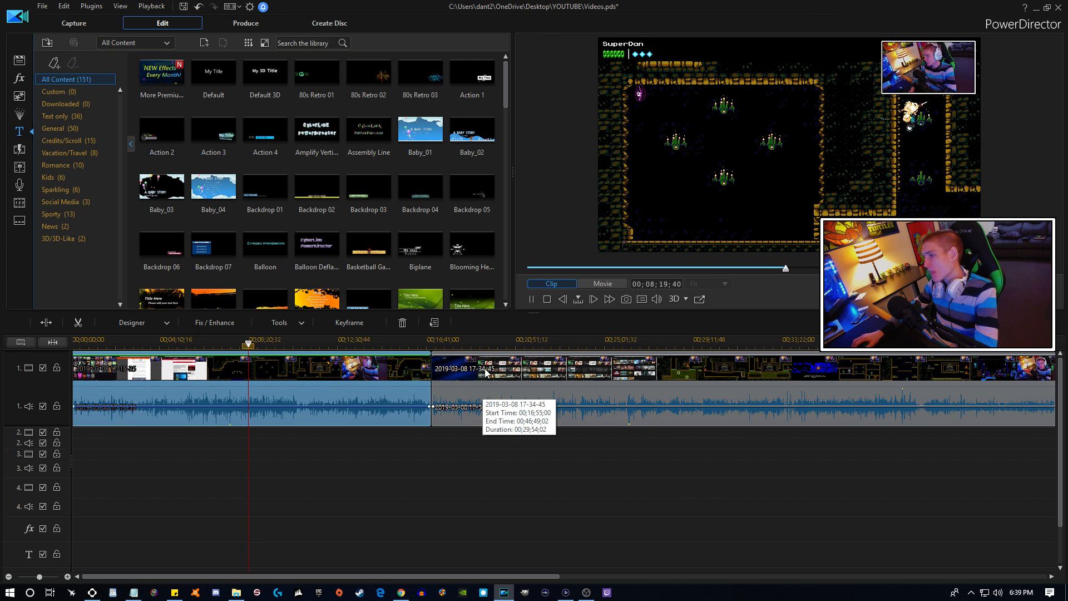
click(534, 305)
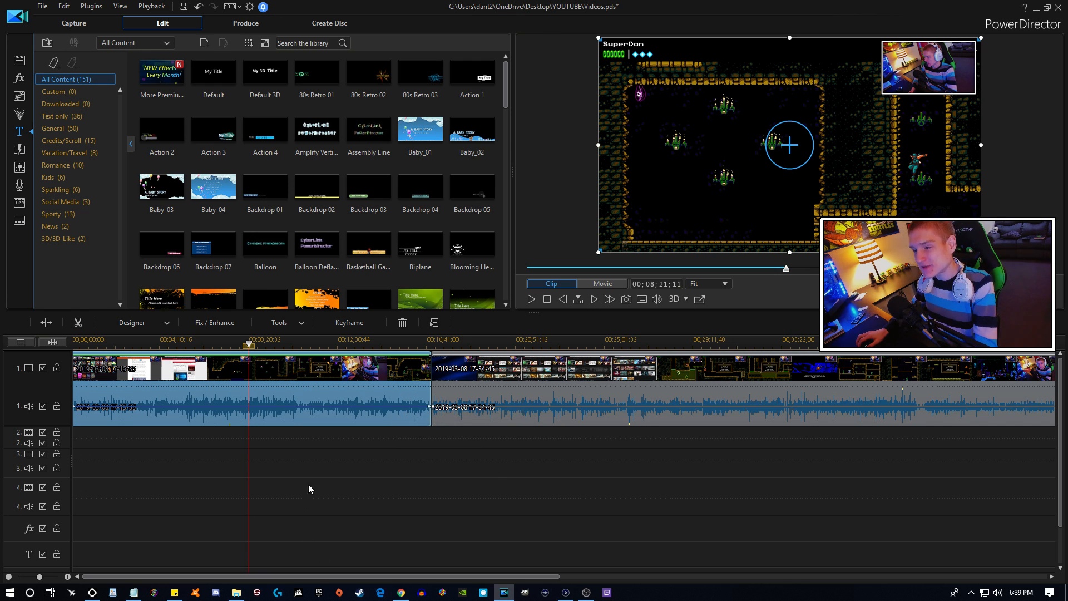
click(361, 472)
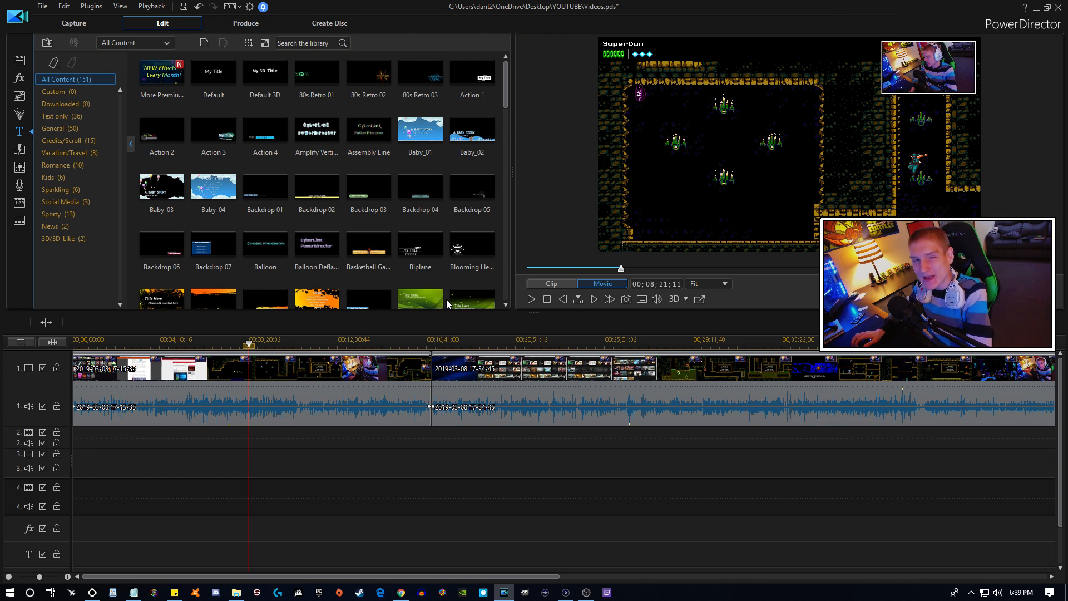
Produce the timeline as an H.264 AVC MP4 with the OBS 15k Bit Rate profile and SVRT, and return to the output settings.
click(249, 25)
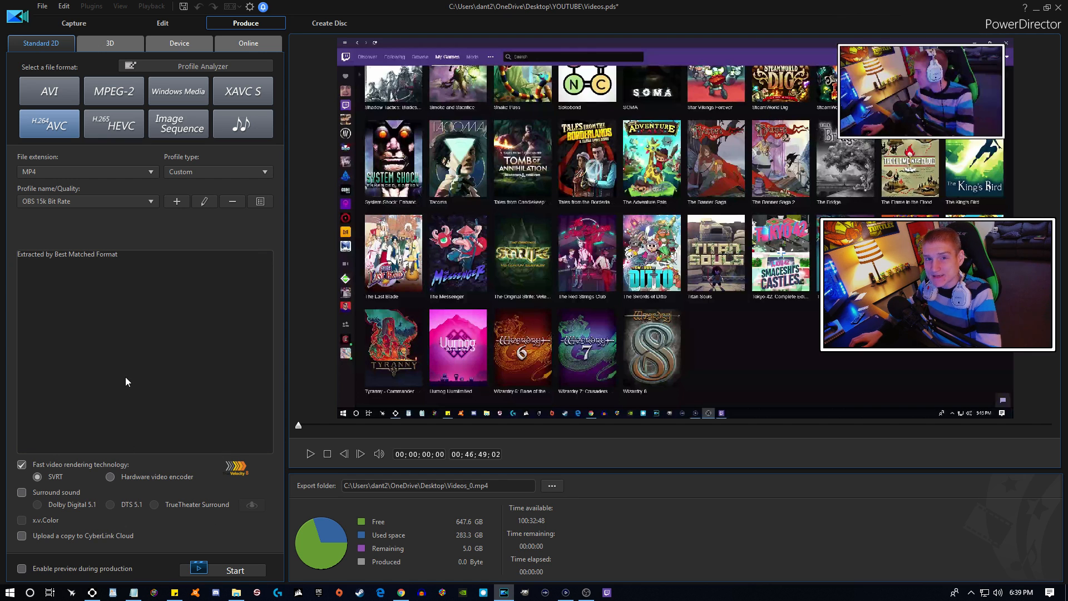
drag(1067, 95, 1067, 145)
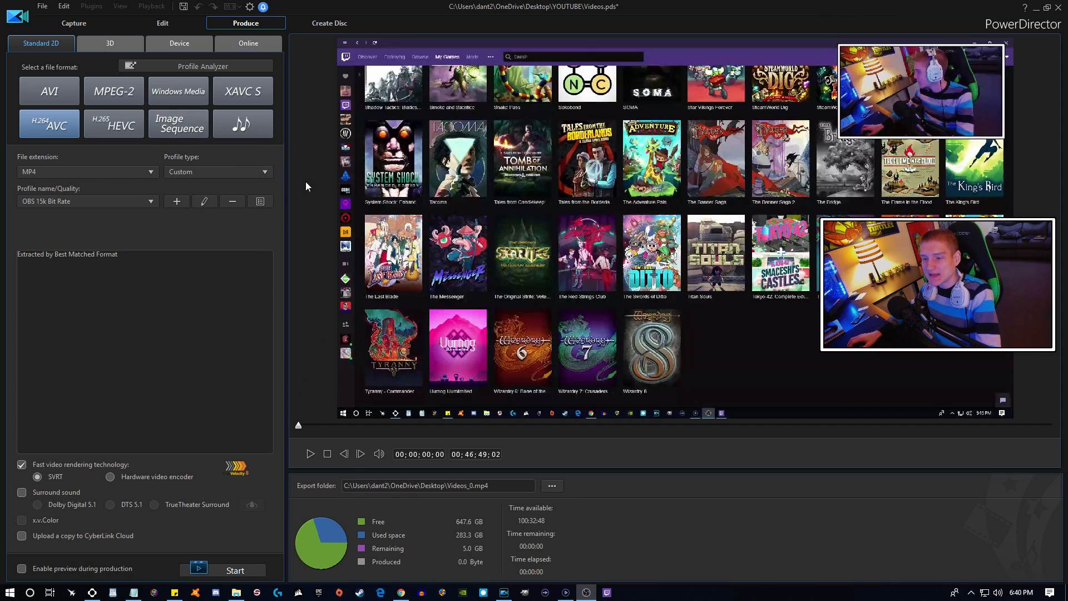
click(257, 571)
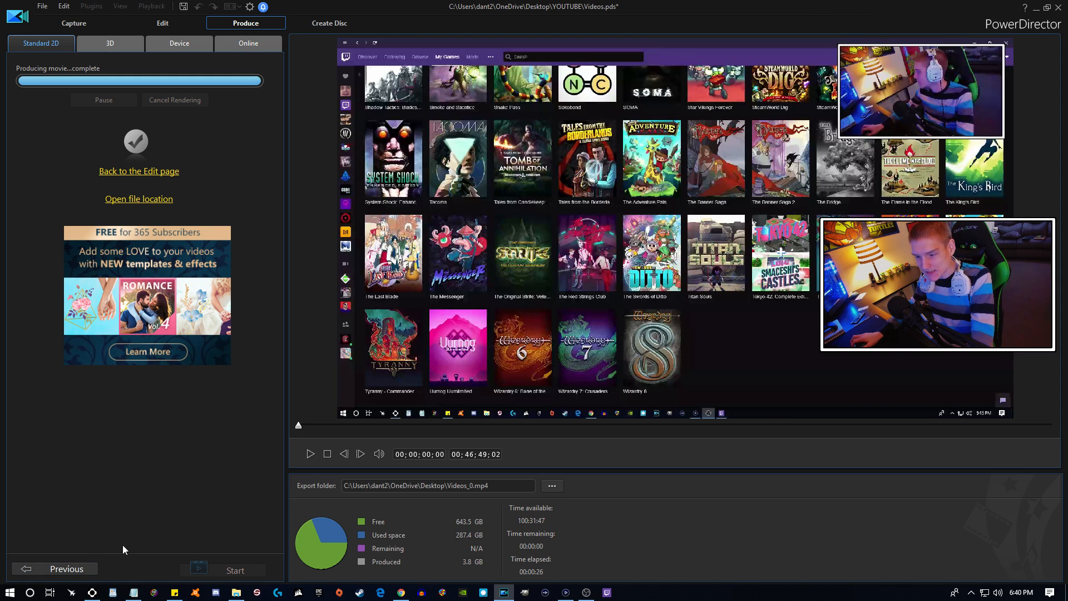
click(82, 568)
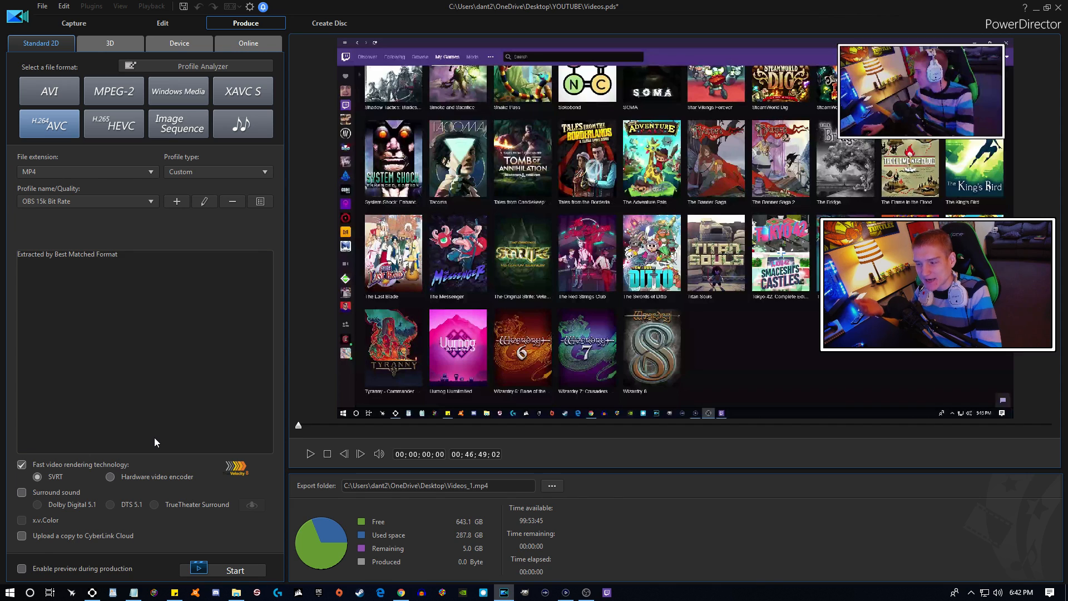
Review the custom quality profiles and the Profile Analyzer's Best Matched Format and Intelligent SVRT suggestions without applying one.
click(91, 201)
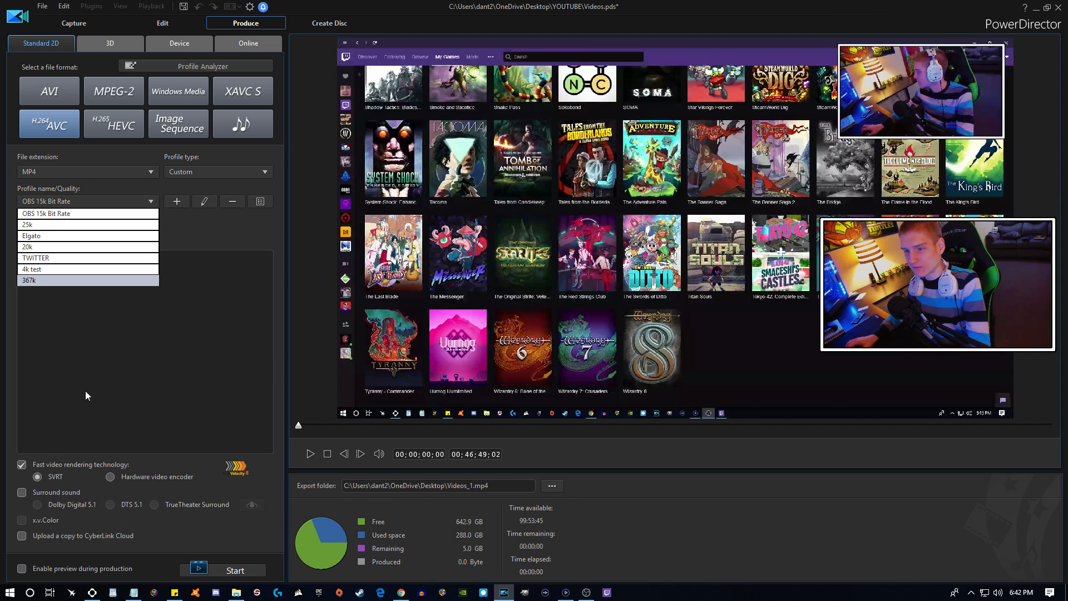
click(138, 290)
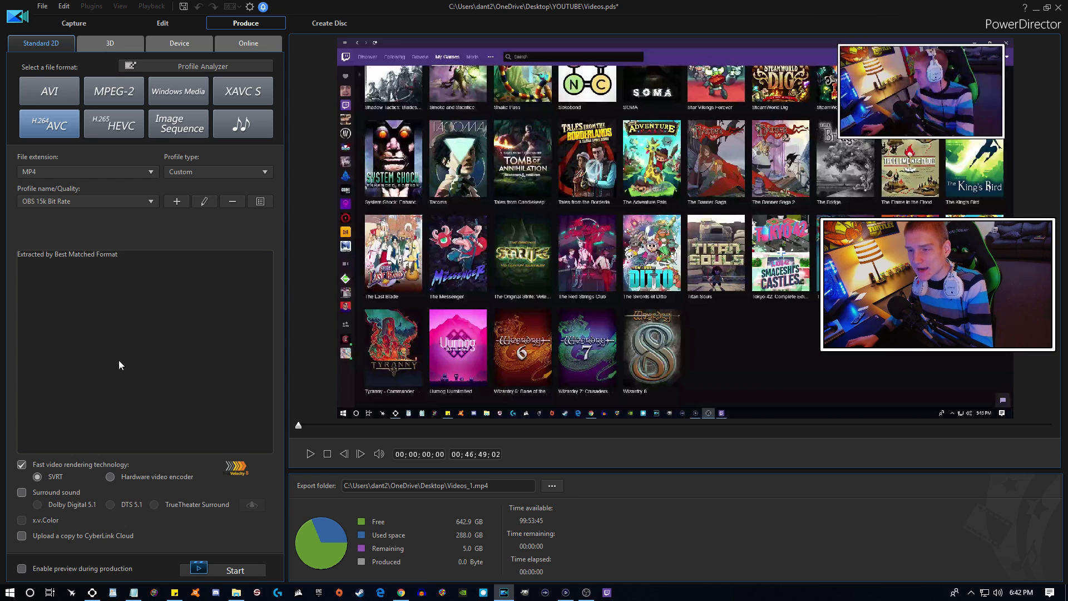
click(145, 65)
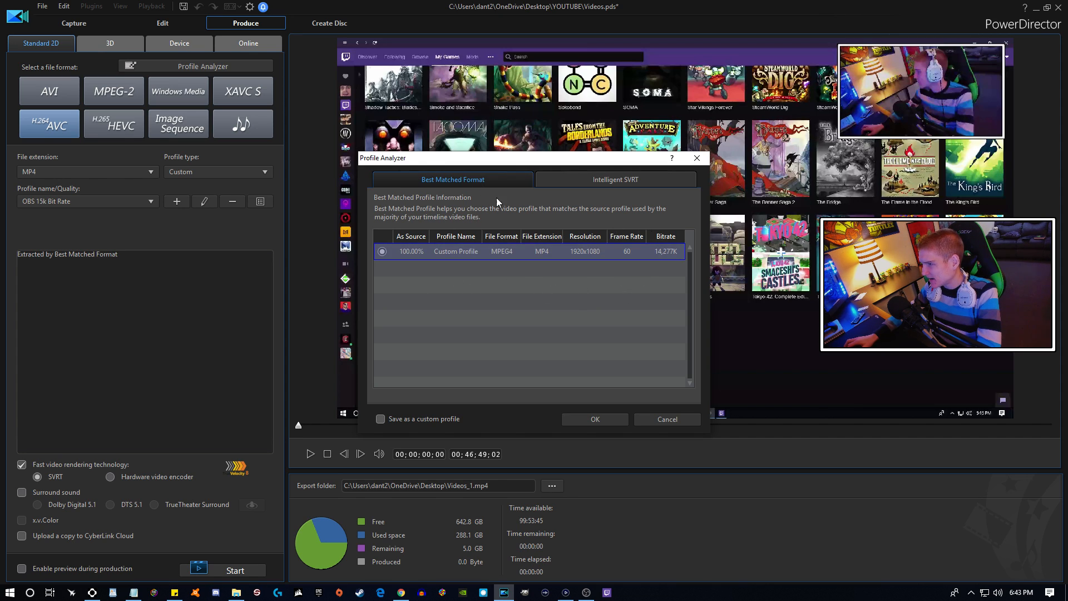
click(596, 179)
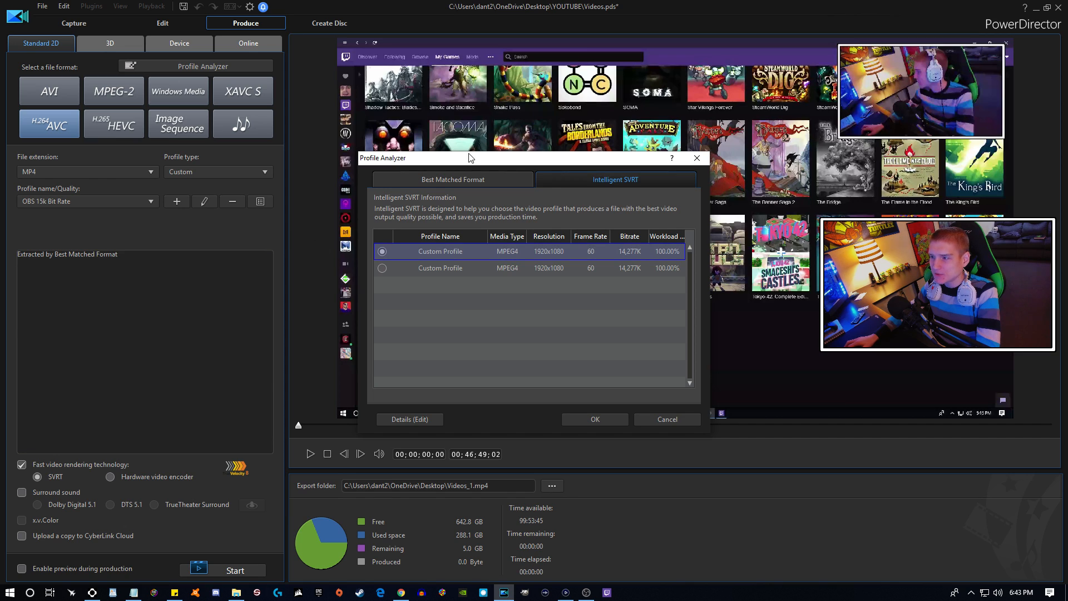
drag(561, 165, 385, 164)
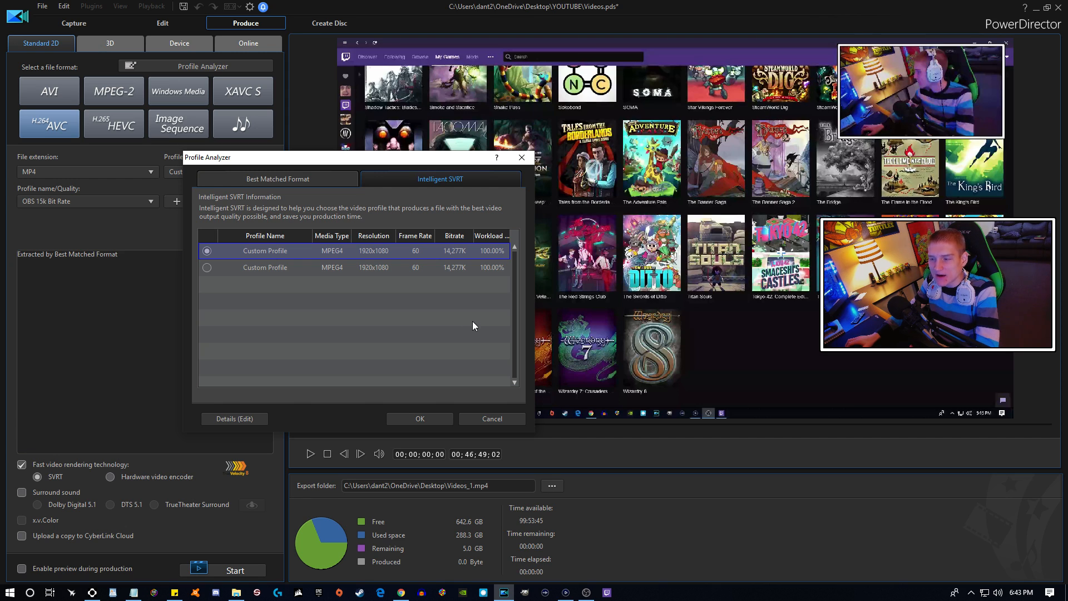
click(495, 420)
Return to the timeline and split the first recording on track 1 at five points between about 4 and 14 minutes.
click(171, 26)
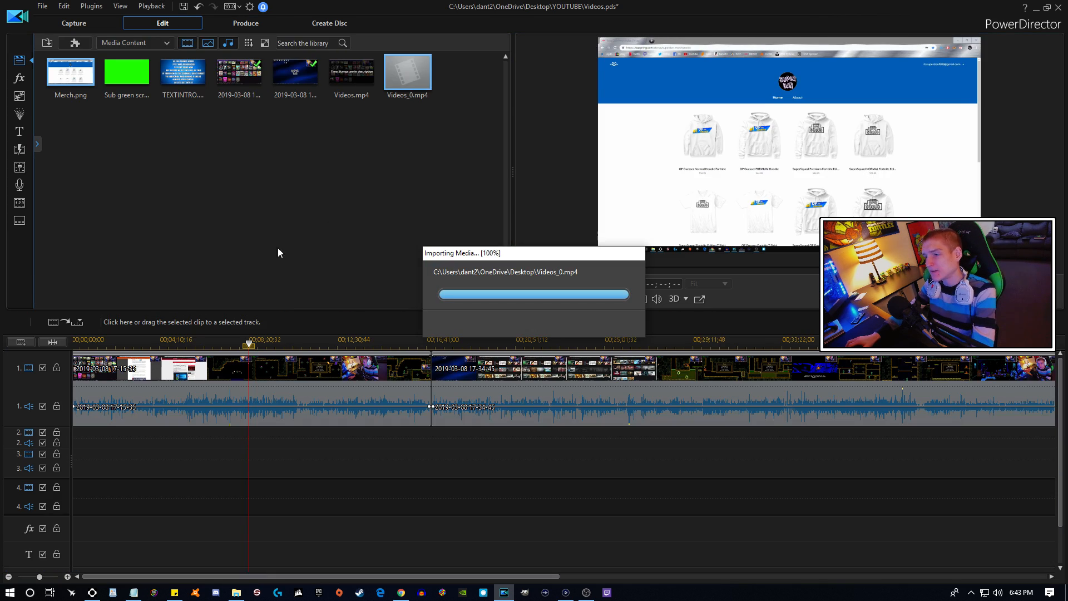
click(155, 343)
key(ctrl+t)
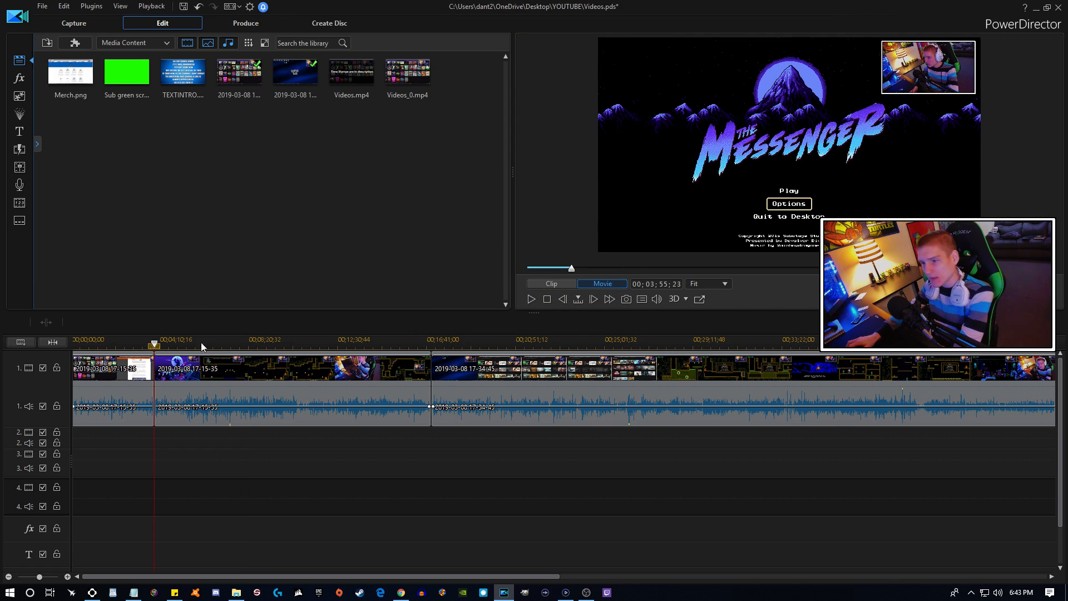
click(221, 346)
key(ctrl+t)
click(265, 344)
key(ctrl+t)
click(323, 343)
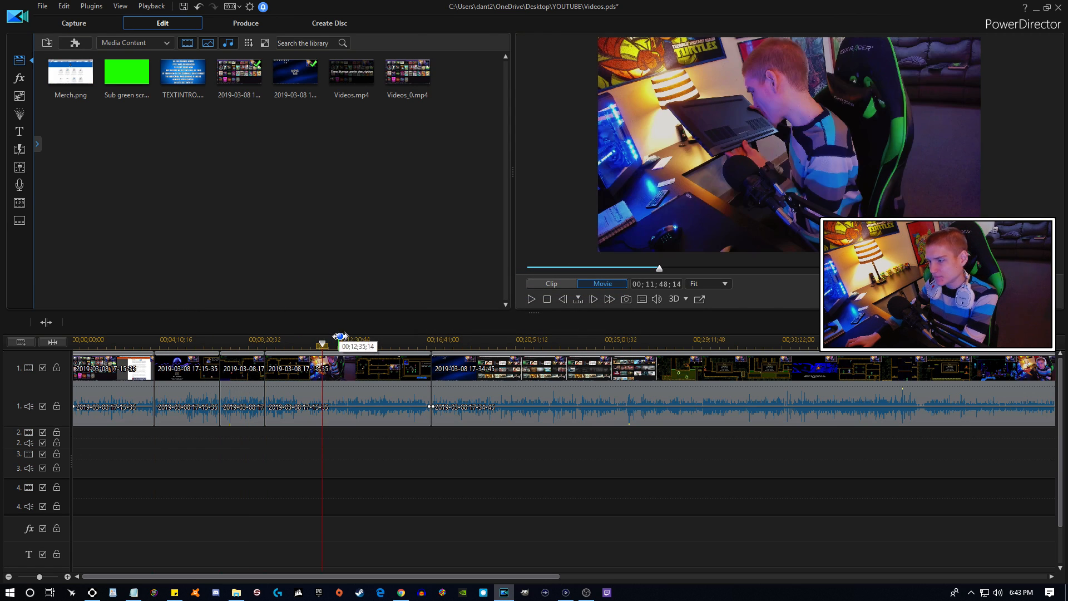
key(ctrl+t)
click(364, 340)
key(ctrl+t)
Move the second recording to track 3, split it at two points, and return its last piece to track 1 behind the first recording.
drag(476, 384, 394, 493)
click(233, 344)
key(ctrl+t)
click(321, 343)
key(ctrl+t)
drag(375, 470, 496, 392)
right_click(212, 164)
click(261, 173)
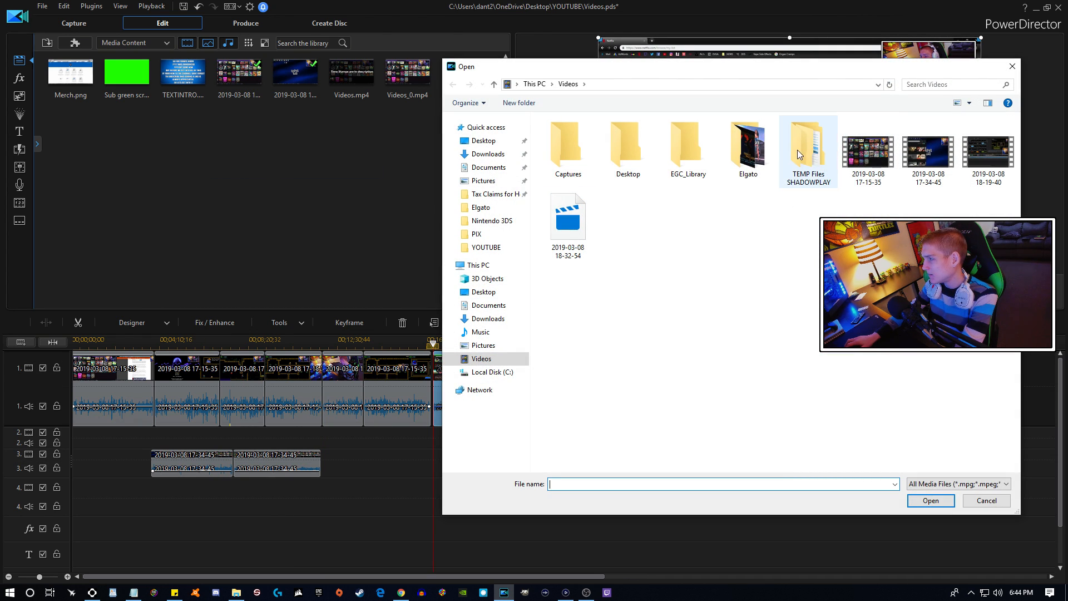
double_click(747, 147)
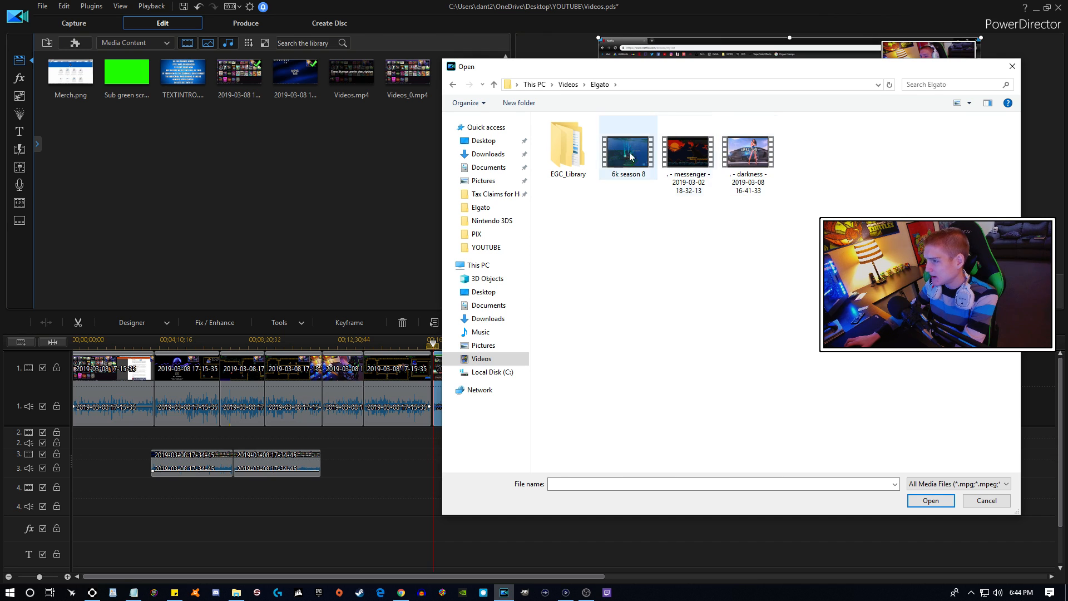
double_click(688, 151)
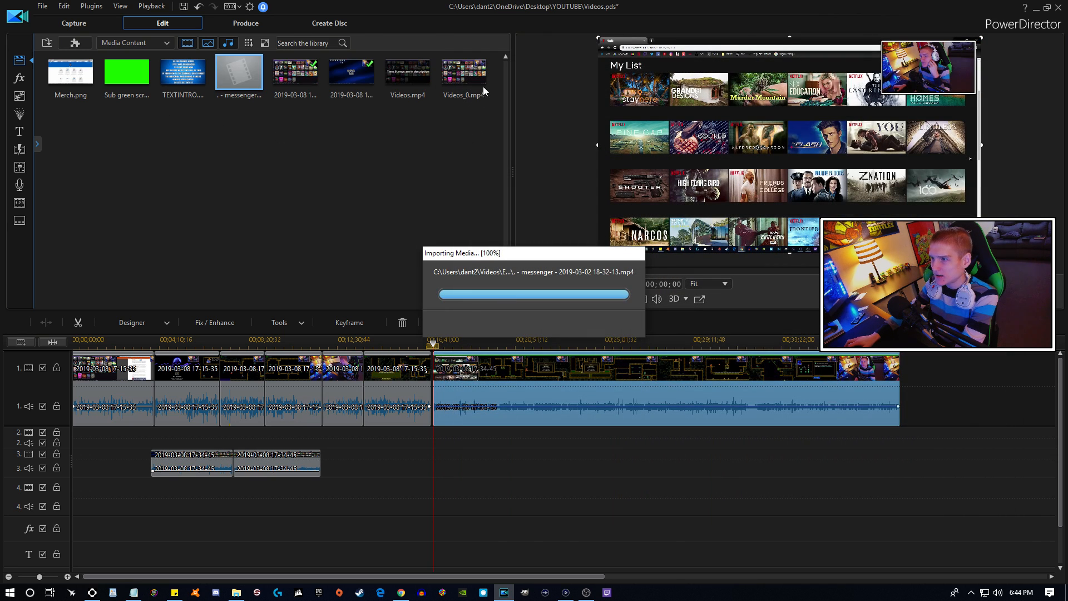
Place the messenger clip on track 2 at about 13 minutes and trim its end to a length of about 44 seconds.
drag(239, 73, 349, 439)
click(762, 437)
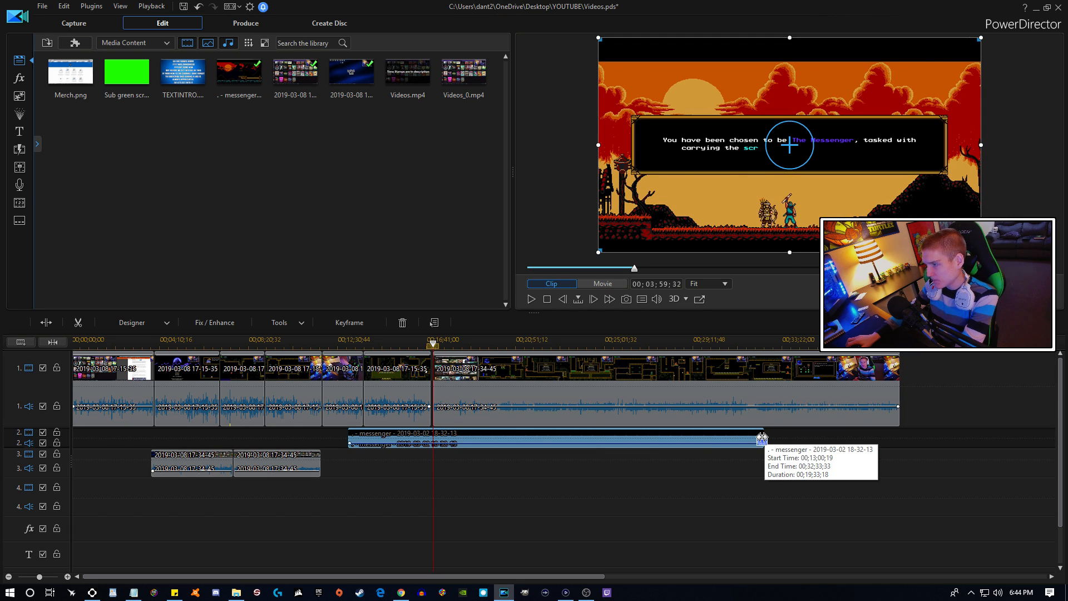
drag(506, 438, 363, 449)
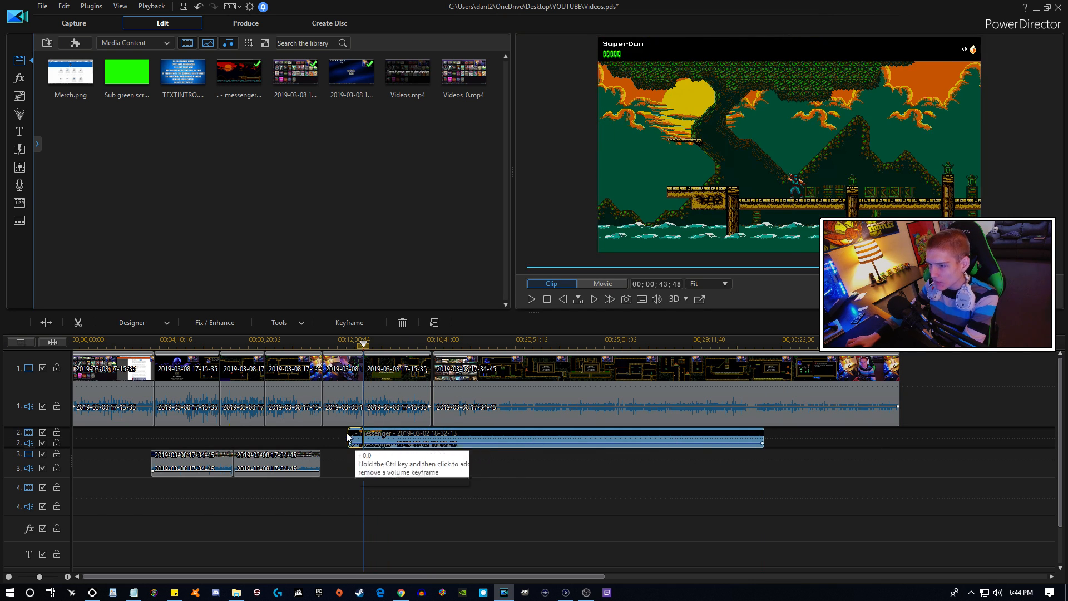
Check the Profile Analyzer's Best Matched Format and Intelligent SVRT suggestions for the edited timeline in the production settings.
drag(89, 344, 29, 366)
click(78, 378)
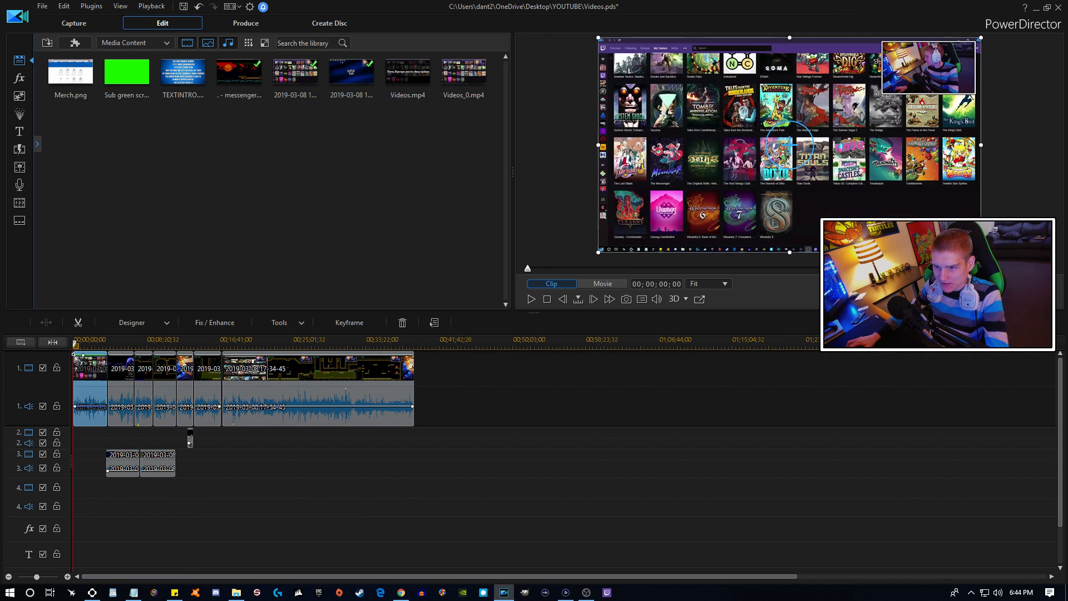
click(244, 24)
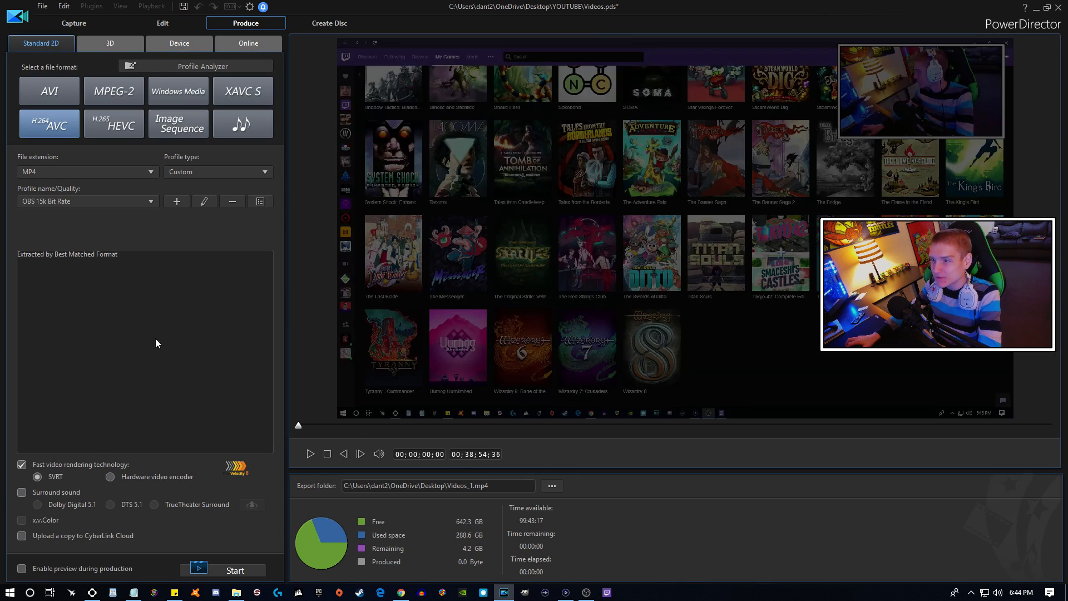
click(228, 71)
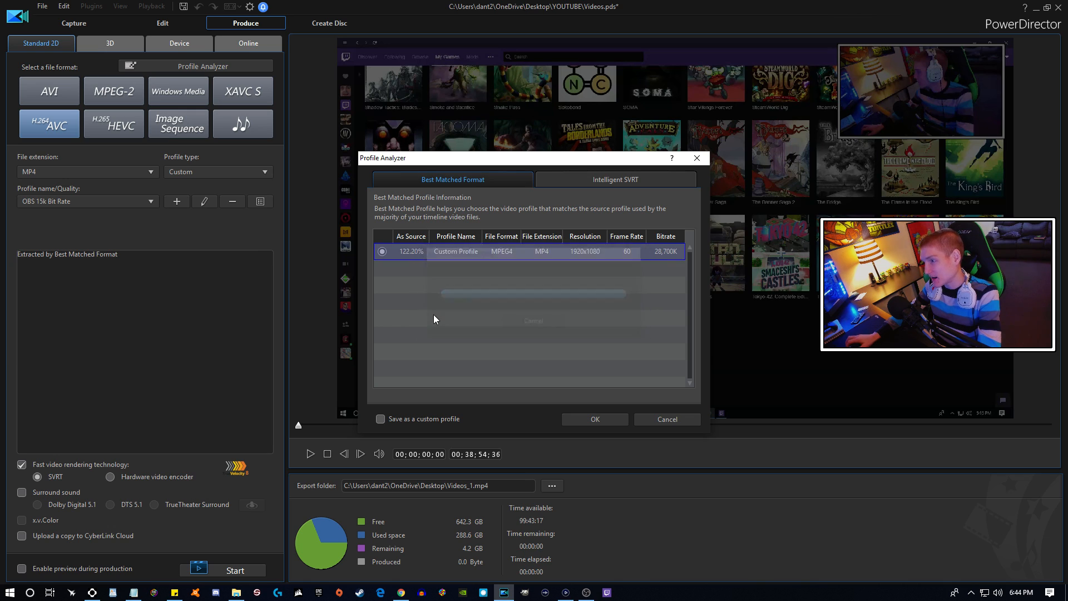
click(617, 176)
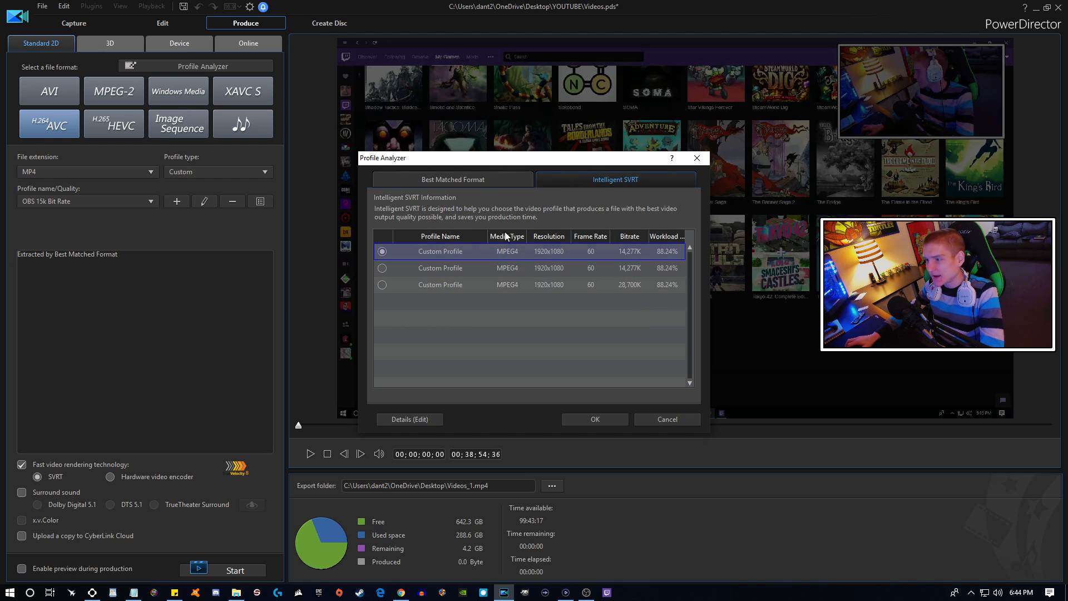
drag(548, 167, 358, 165)
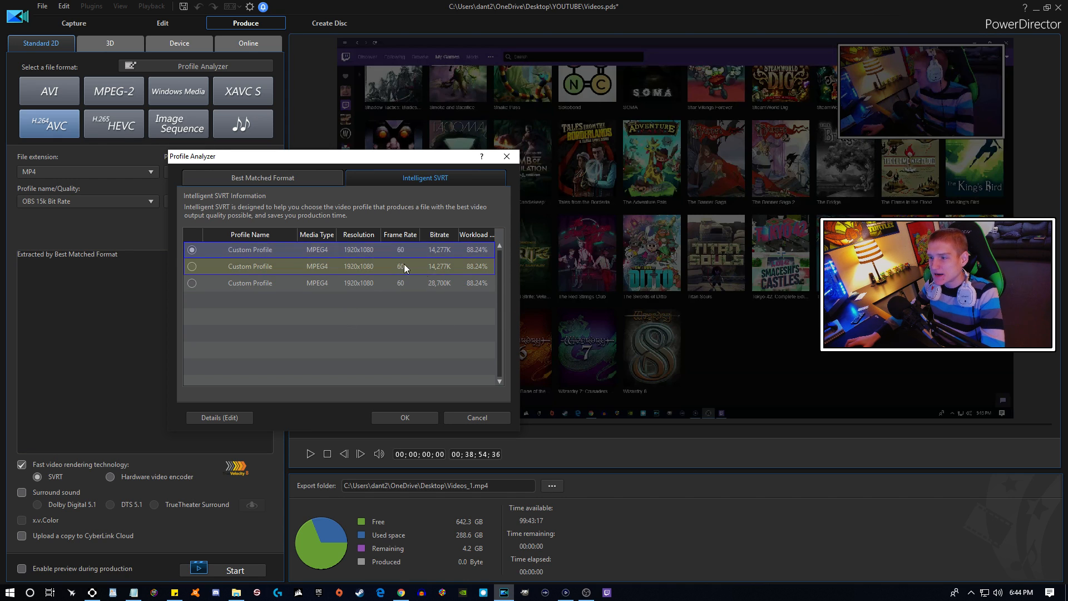
Examine the frame rate, bitrate and workload of the suggested Intelligent SVRT profiles and close the Profile Analyzer without applying one.
mouse_move(405, 255)
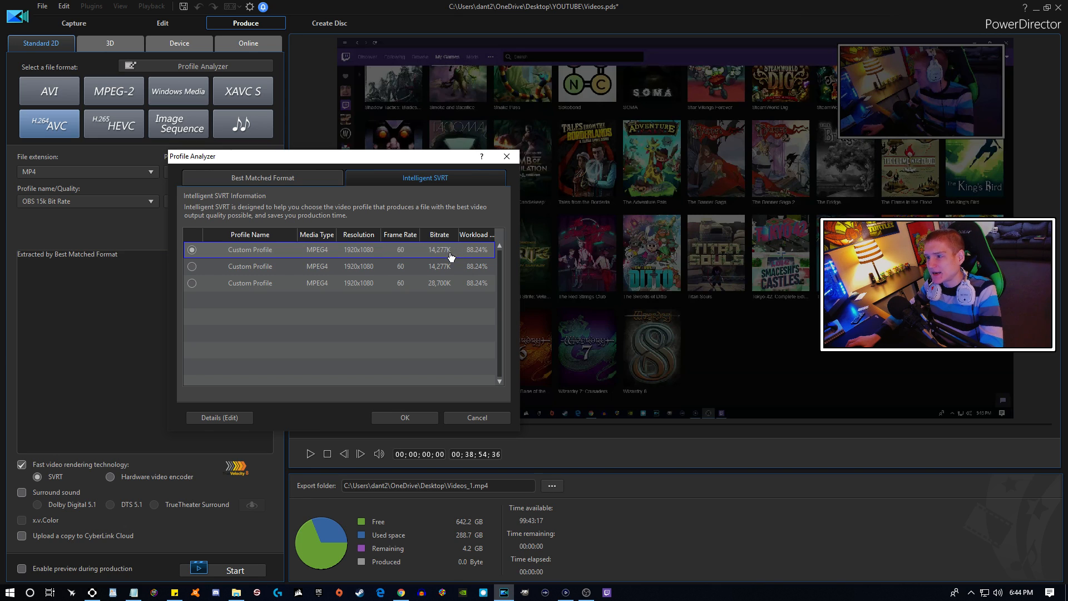
mouse_move(454, 256)
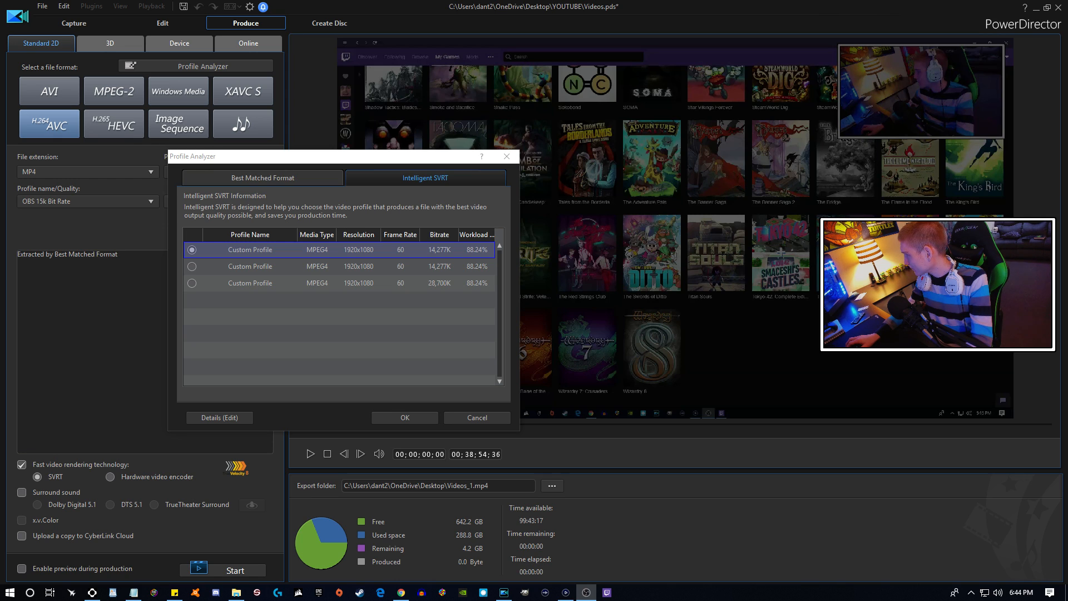
drag(1067, 128, 1067, 98)
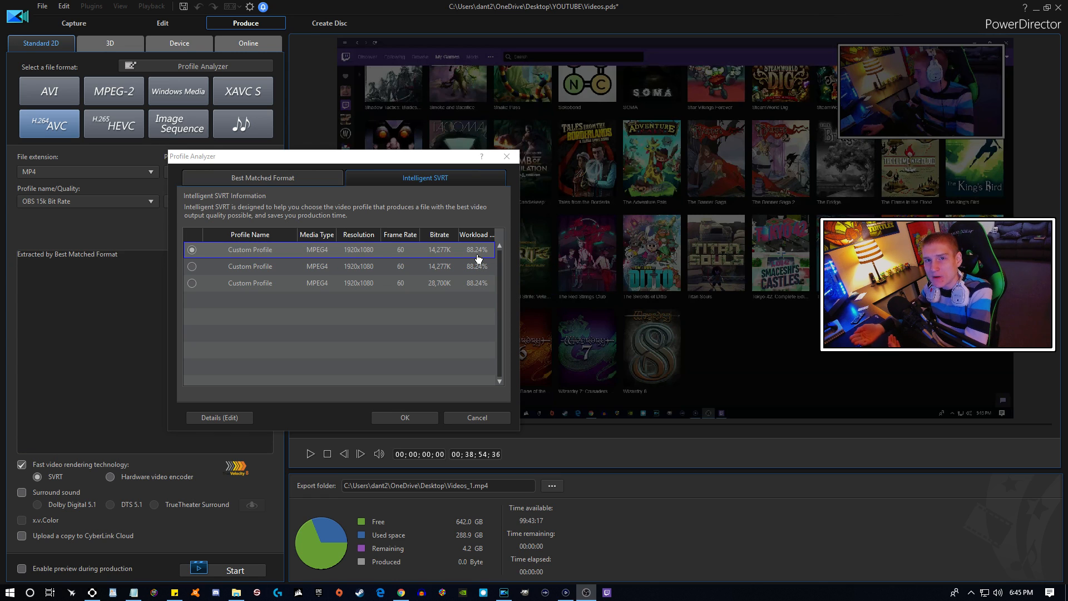
mouse_move(478, 258)
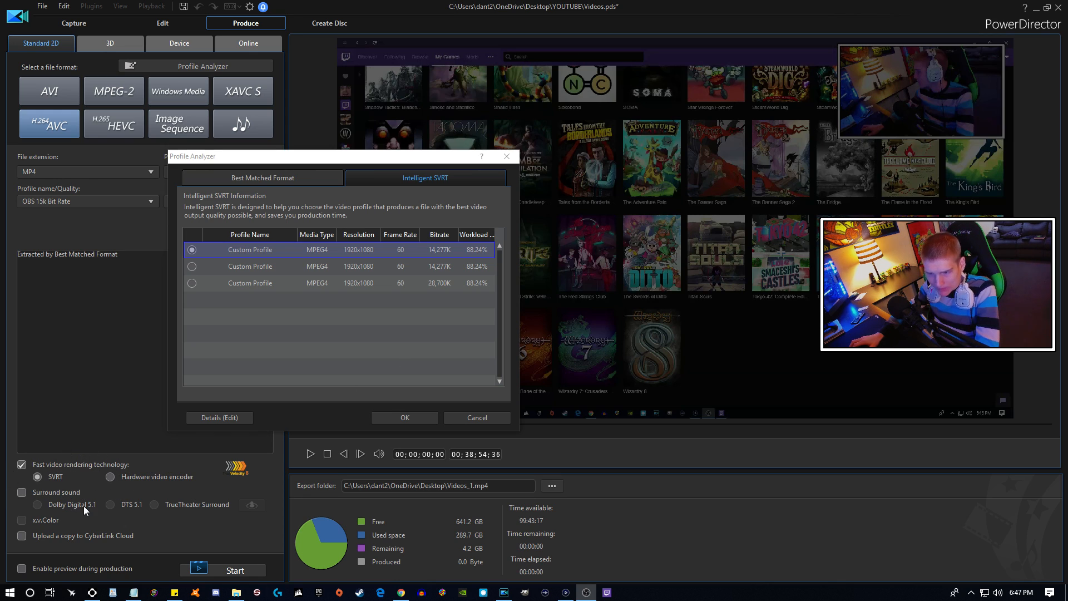
click(456, 417)
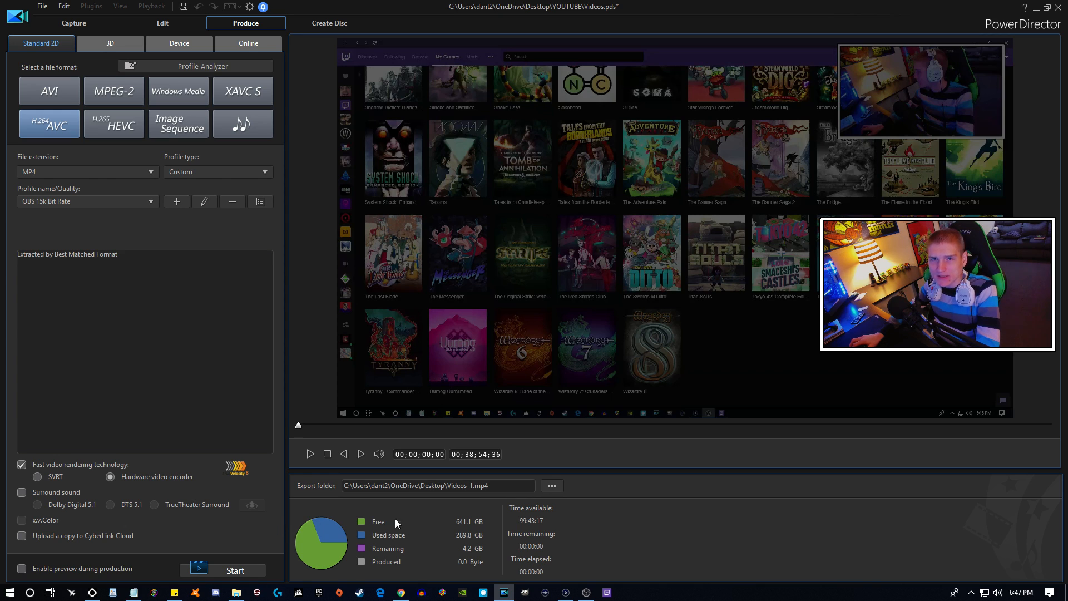
Review the Hardware Acceleration, Produce and Confirmation settings in the preferences and close them without saving any change.
click(250, 6)
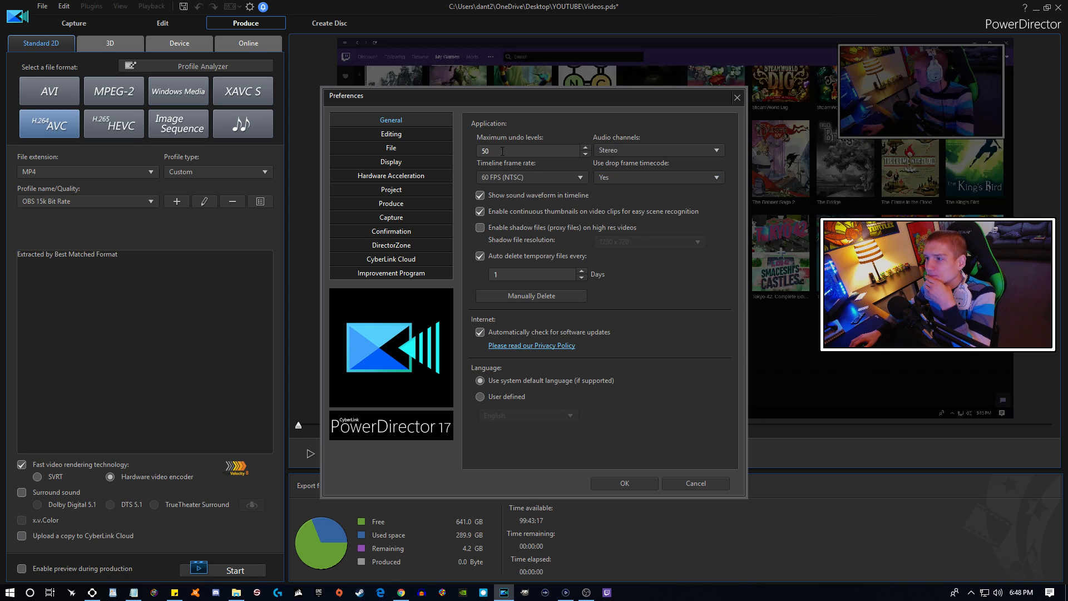
click(399, 175)
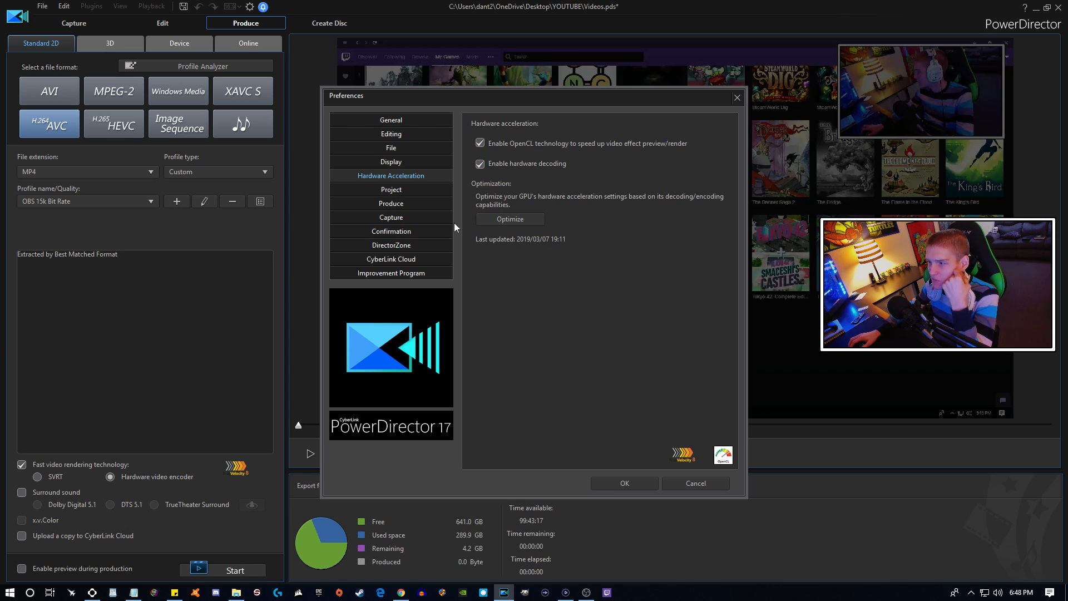
click(406, 203)
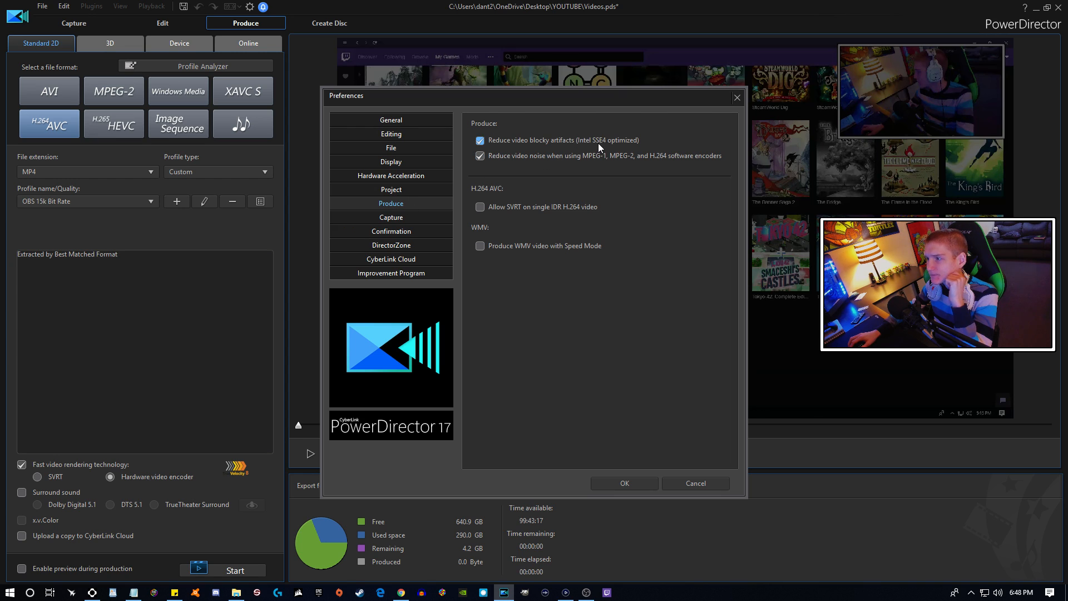
click(429, 227)
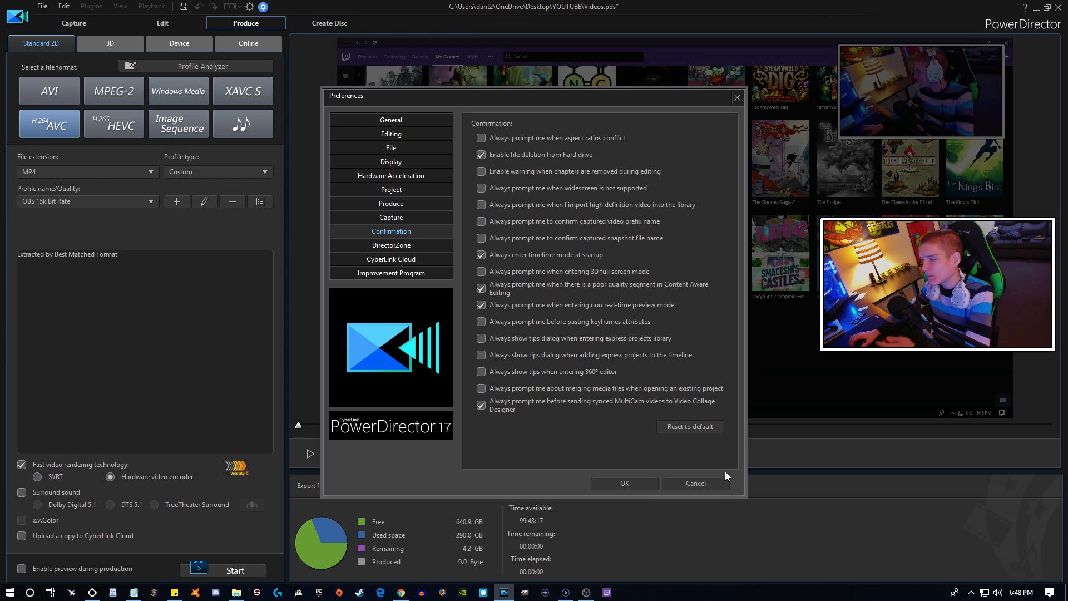
click(698, 482)
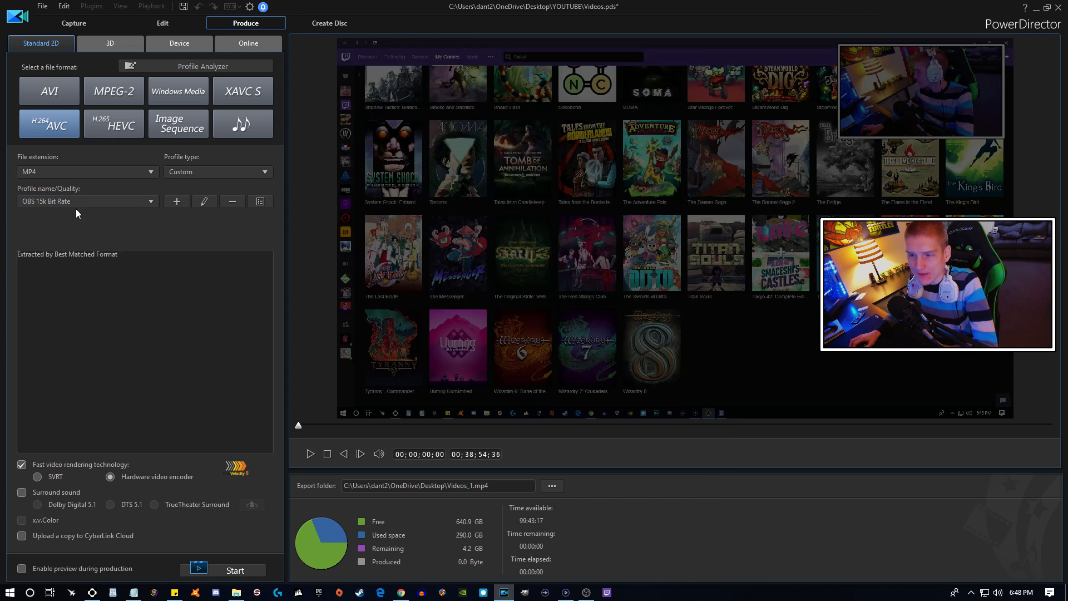